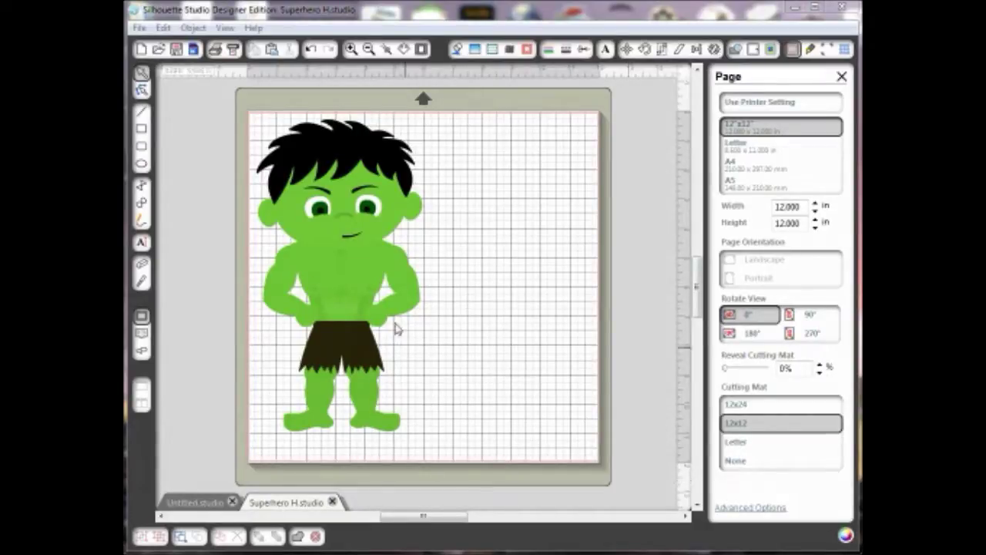
Scale the grouped superhero figure down to about 4.55 in wide and place it near the page's upper-left corner
{"action": "left_click_drag", "start_coordinate": [350, 285], "coordinate": [353, 290]}
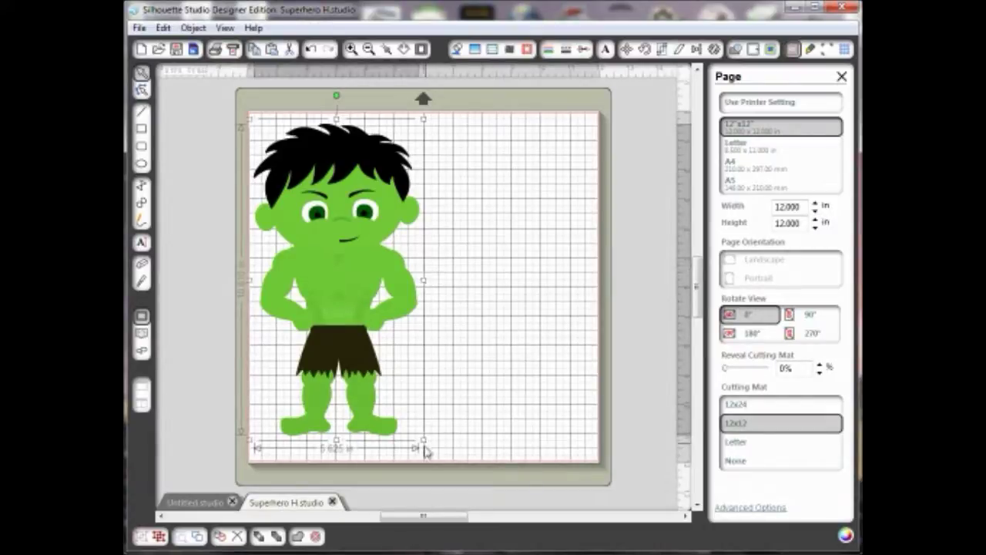
{"action": "left_click_drag", "start_coordinate": [423, 440], "coordinate": [381, 391]}
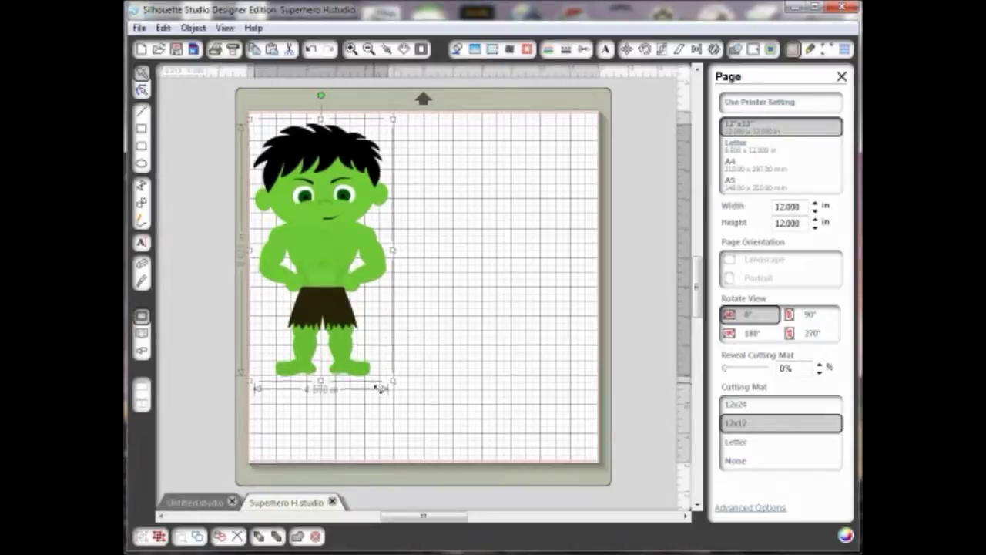
{"action": "mouse_move", "coordinate": [331, 299]}
{"action": "left_mouse_down"}
{"action": "mouse_move", "coordinate": [333, 291]}
{"action": "mouse_move", "coordinate": [334, 302]}
{"action": "left_mouse_up"}
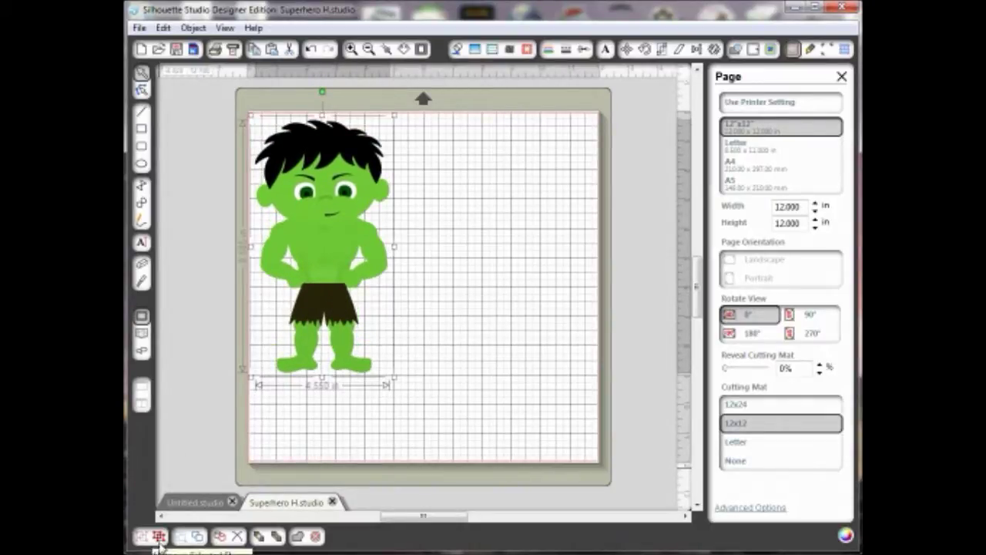
Ungroup the figure and pull its hair down to the page's lower edge and its green face to the upper right
{"action": "left_click", "coordinate": [159, 537]}
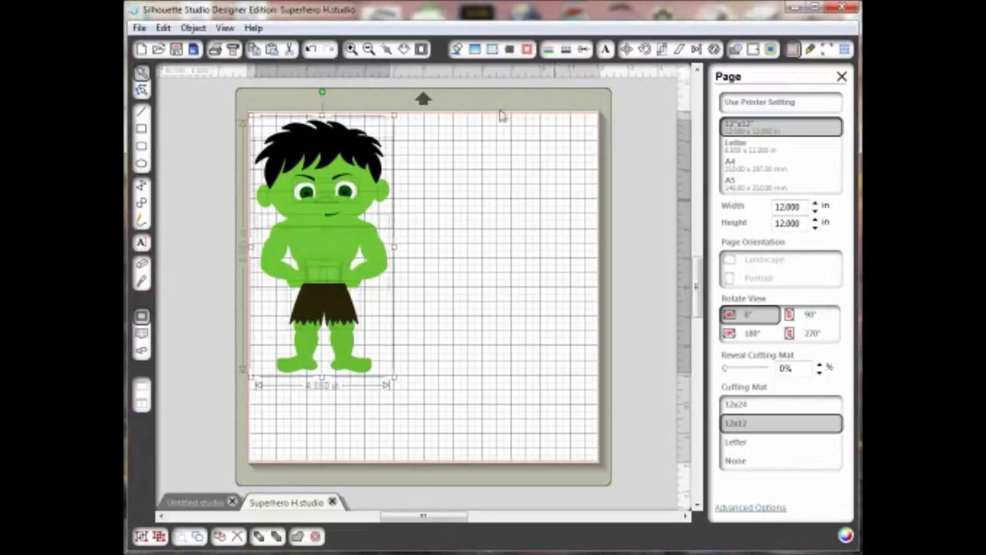
{"action": "left_click", "coordinate": [480, 190]}
{"action": "left_click_drag", "start_coordinate": [350, 154], "coordinate": [456, 427]}
{"action": "left_click_drag", "start_coordinate": [334, 158], "coordinate": [520, 147]}
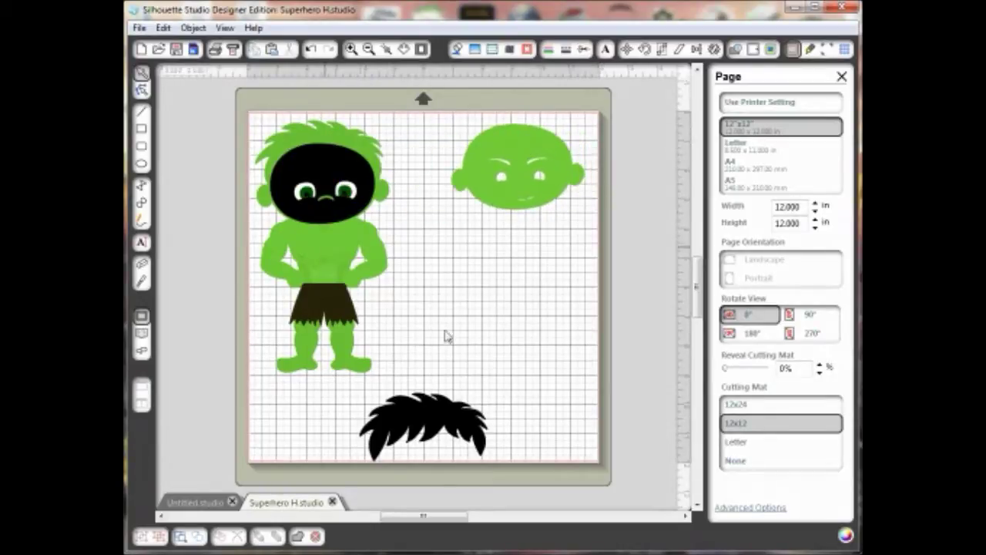
In Untitled.studio, try the black oval behind the green face's cutouts and move it off the page's right side
{"action": "left_click", "coordinate": [193, 502]}
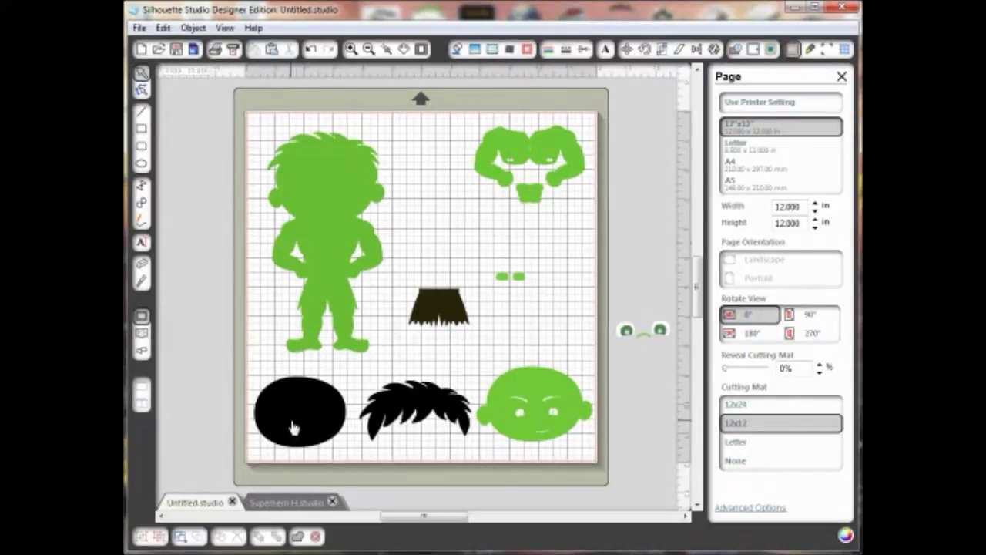
{"action": "left_click_drag", "start_coordinate": [293, 428], "coordinate": [530, 420]}
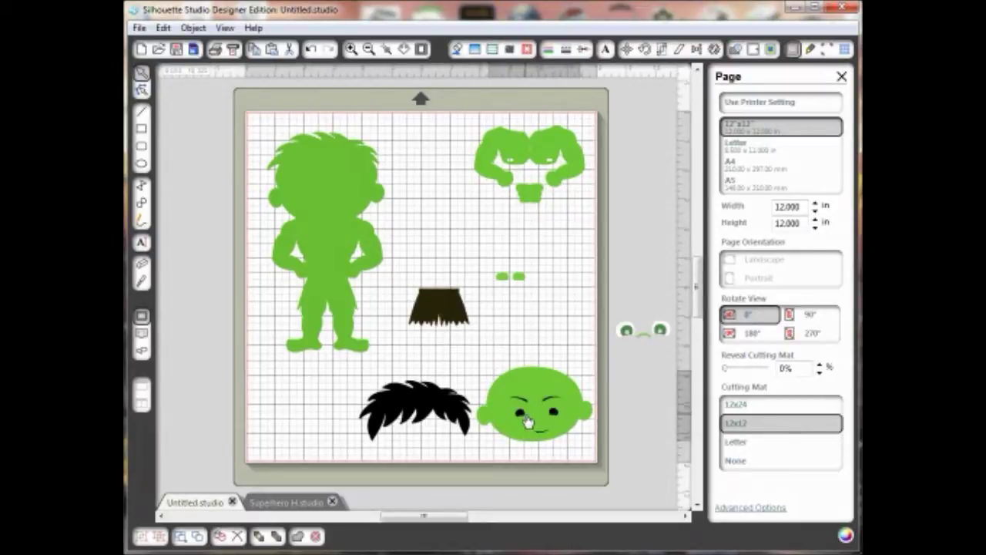
{"action": "left_click_drag", "start_coordinate": [528, 419], "coordinate": [664, 248]}
{"action": "left_click", "coordinate": [623, 282]}
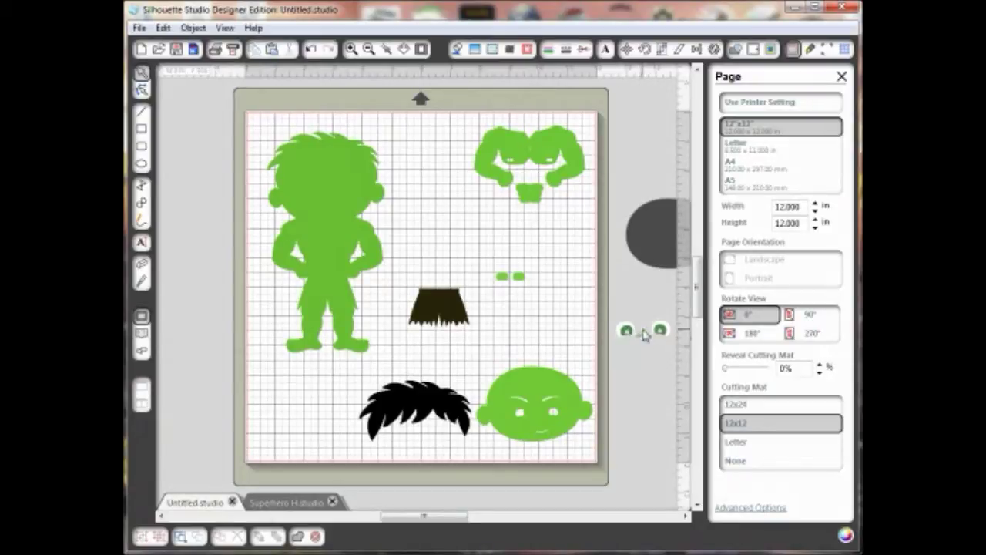
Move the black hair to the page's lower-left area and shift the green face slightly down and left
{"action": "left_click_drag", "start_coordinate": [432, 413], "coordinate": [332, 412]}
{"action": "left_click_drag", "start_coordinate": [522, 418], "coordinate": [515, 435]}
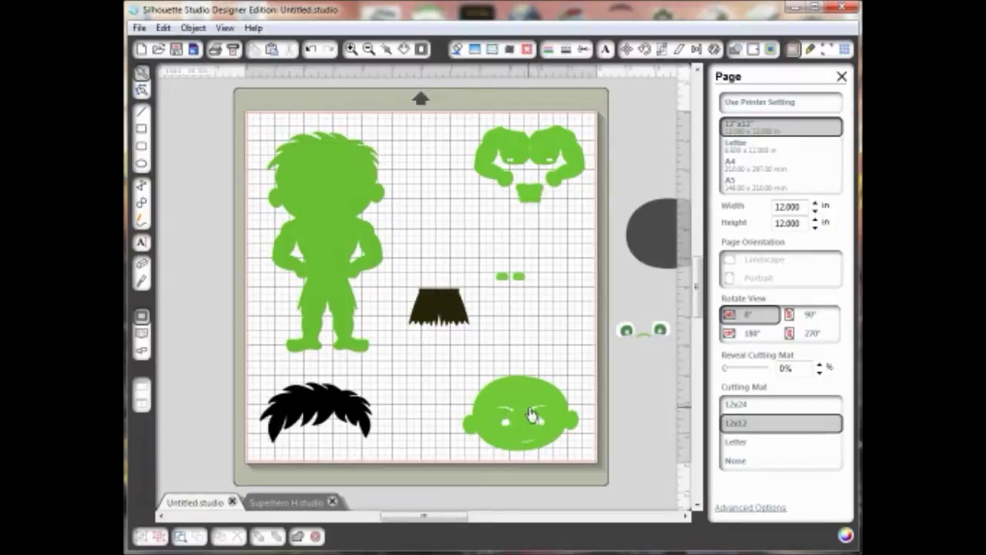
Draw a circle covering the eye, brow and mouth cutouts of the green face and weld it to the face
{"action": "left_click", "coordinate": [141, 167]}
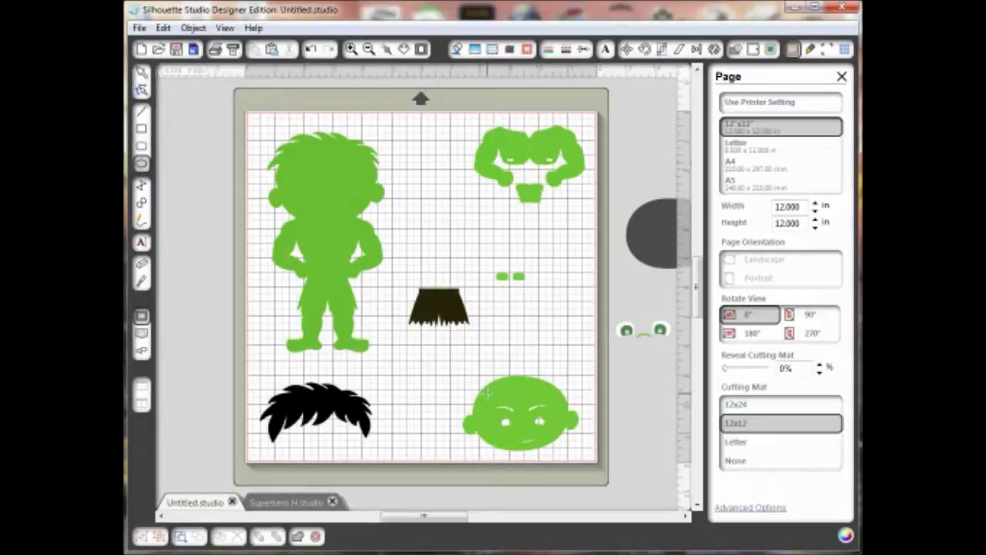
{"action": "left_click_drag", "start_coordinate": [485, 387], "coordinate": [556, 449]}
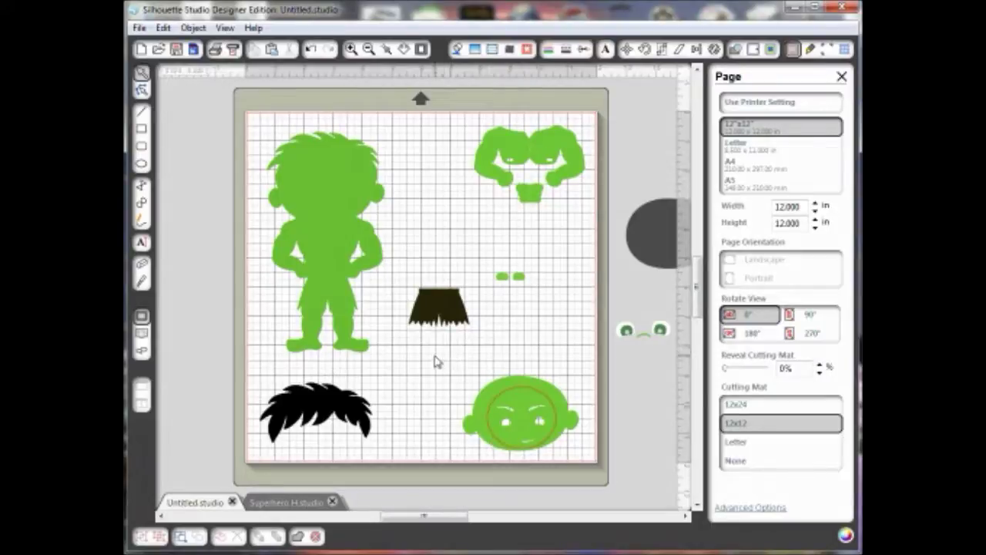
{"action": "left_click_drag", "start_coordinate": [436, 364], "coordinate": [585, 460]}
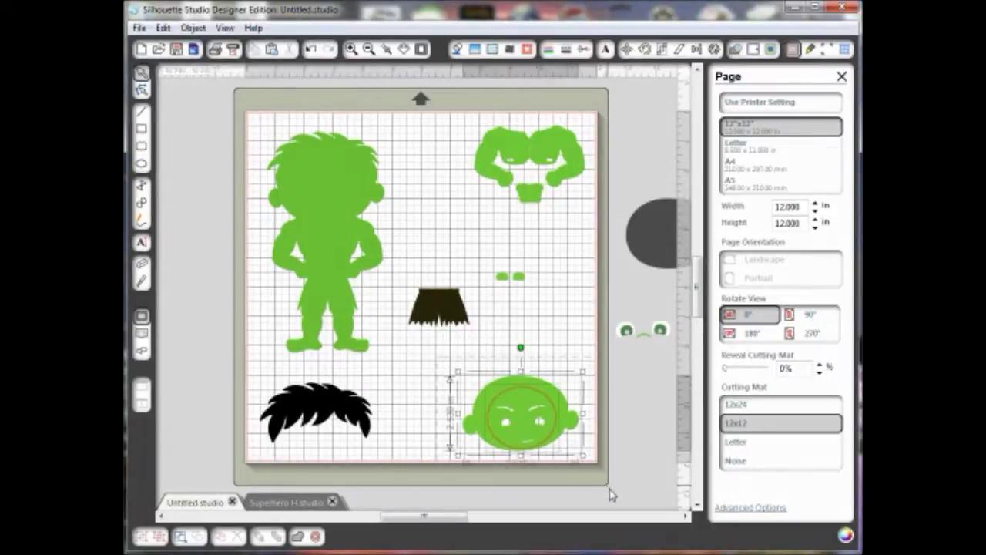
{"action": "left_click_drag", "start_coordinate": [609, 495], "coordinate": [609, 496]}
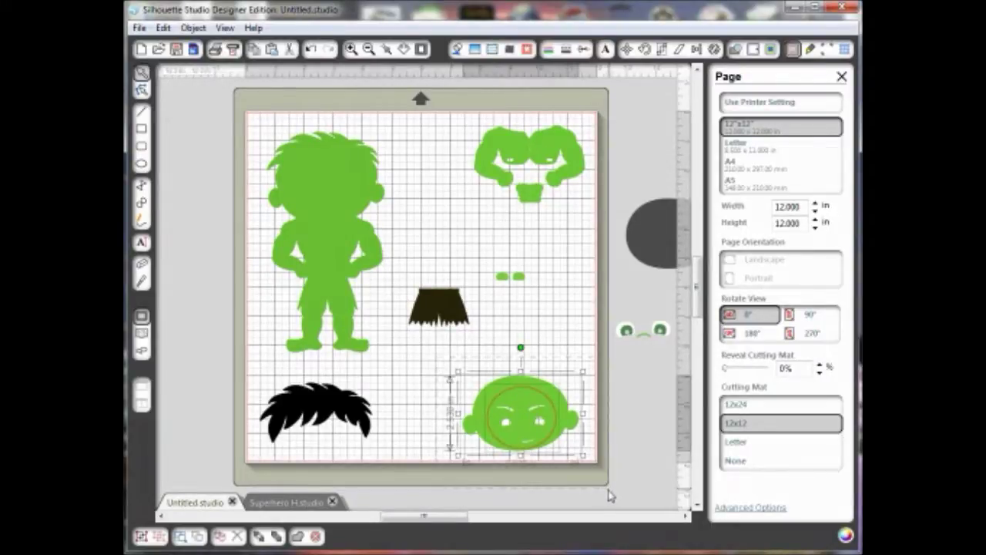
{"action": "left_click", "coordinate": [297, 537]}
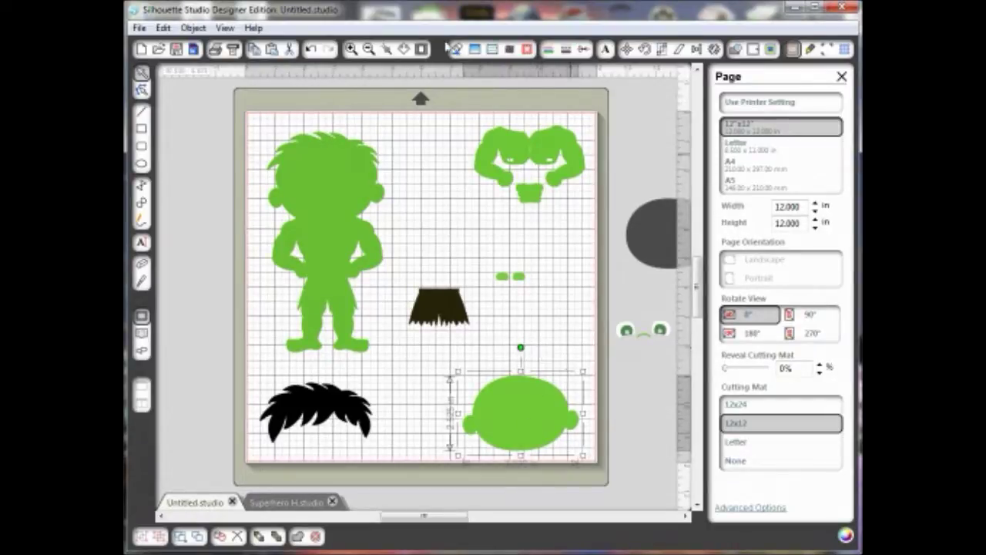
Undo the weld of the circle and the green face
{"action": "left_click", "coordinate": [311, 50]}
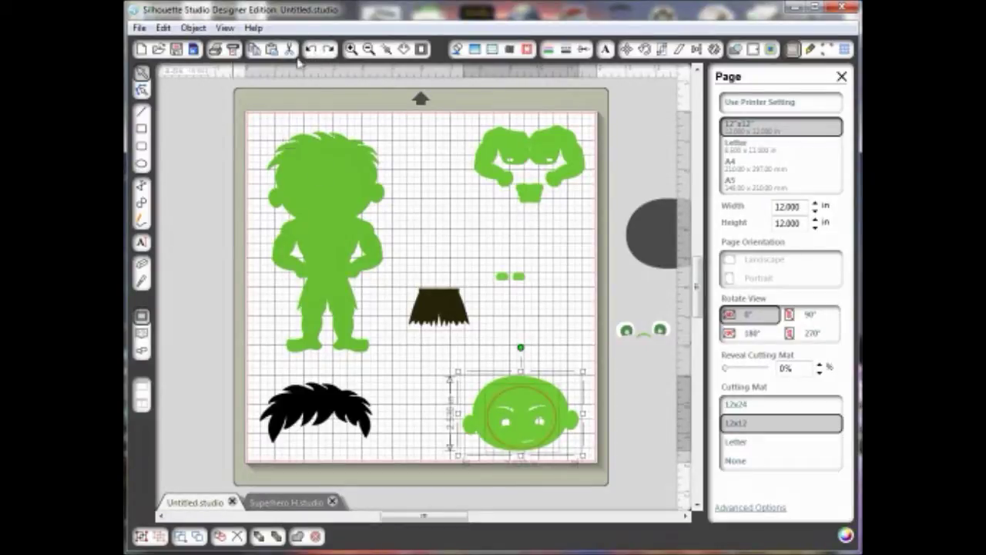
{"action": "left_click", "coordinate": [310, 50]}
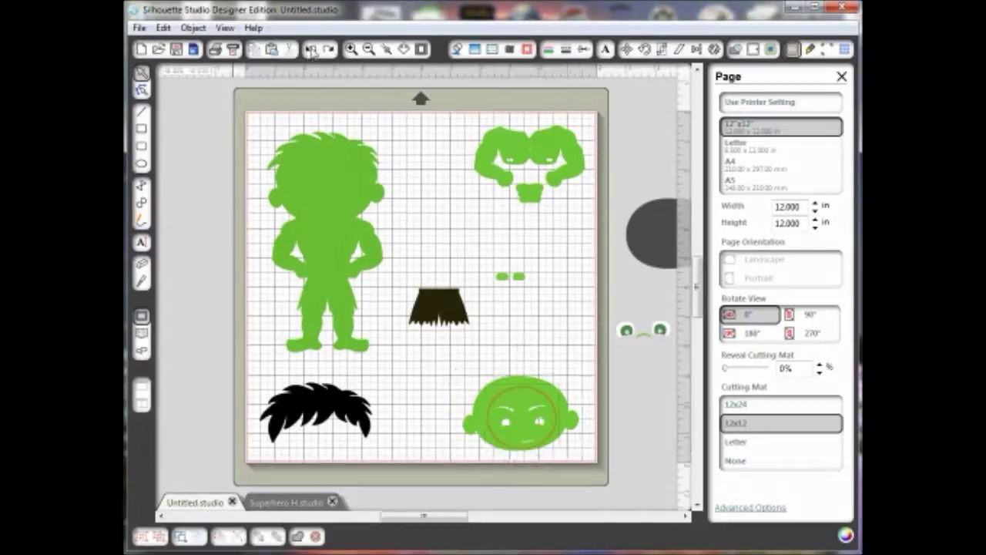
Release the compound path of the green face
{"action": "left_click", "coordinate": [515, 438]}
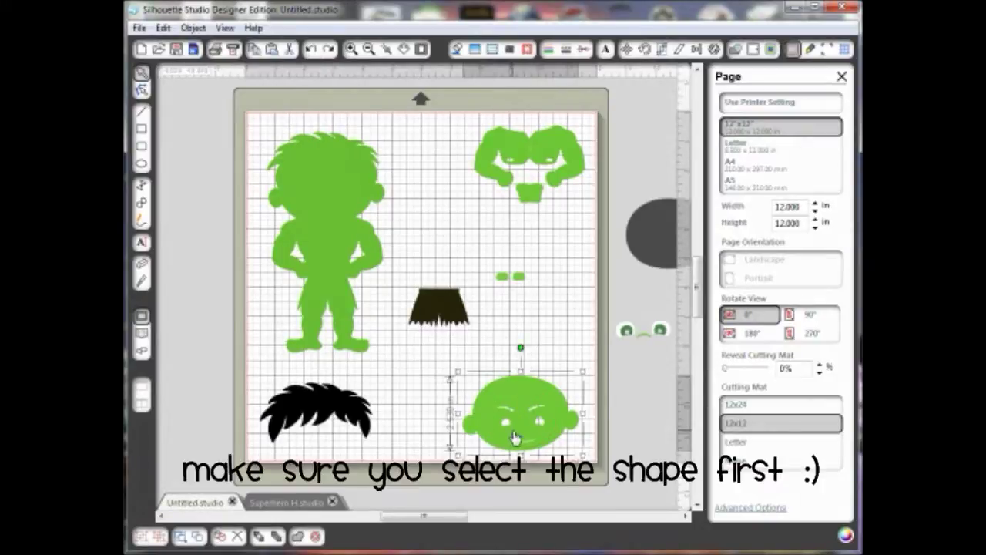
{"action": "left_click", "coordinate": [193, 28]}
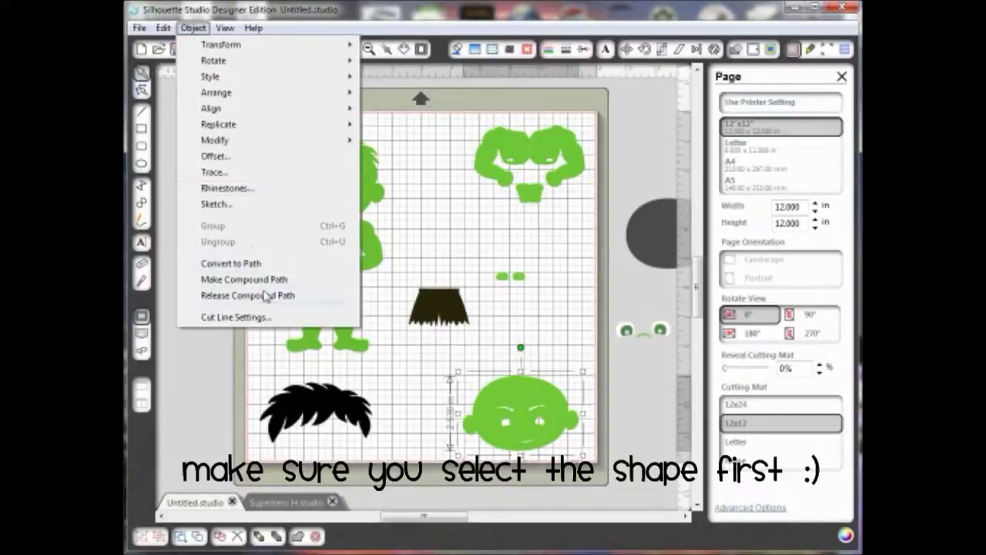
{"action": "left_click", "coordinate": [265, 296]}
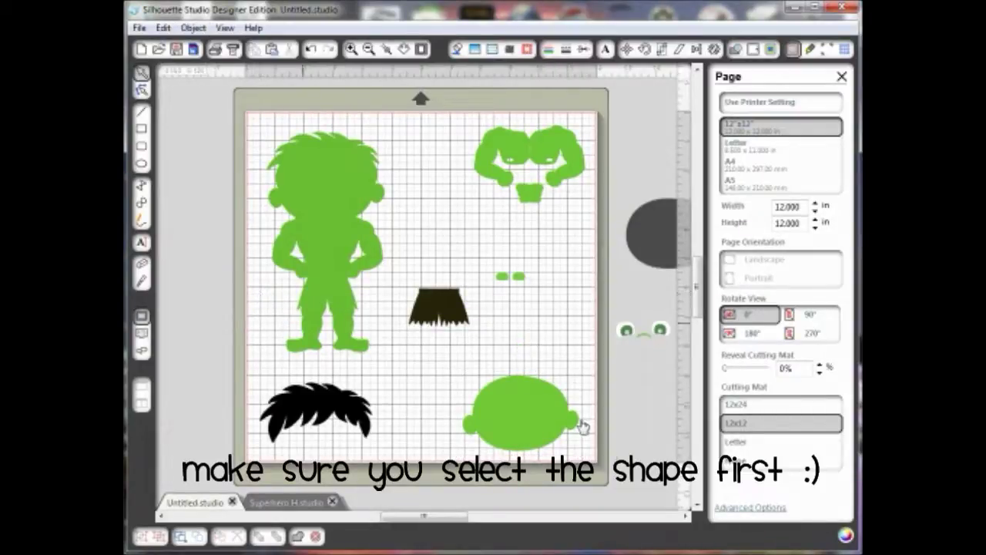
Separate the solid head from the loose facial features, moving the features off the page's left side and keeping the head on the page
{"action": "left_click_drag", "start_coordinate": [556, 441], "coordinate": [659, 438]}
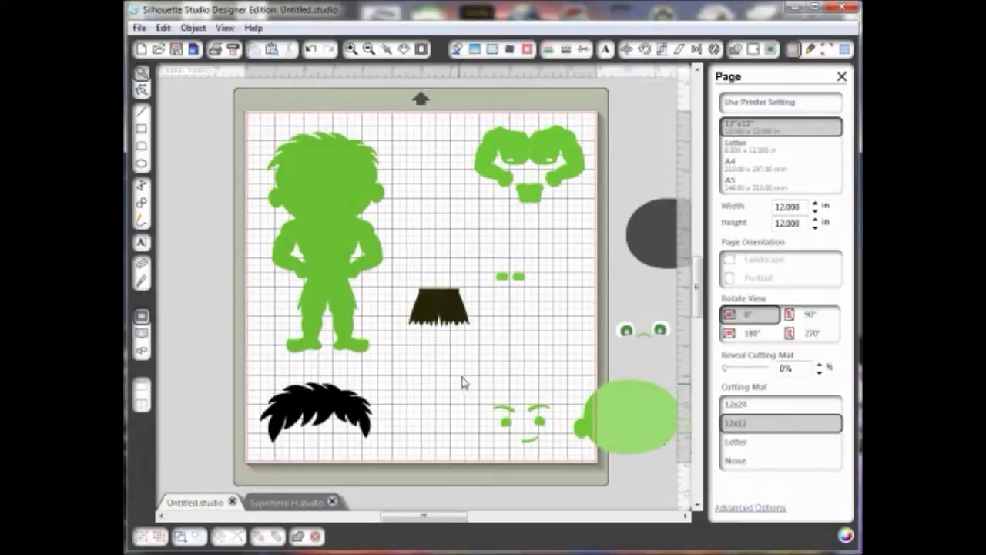
{"action": "left_click_drag", "start_coordinate": [463, 380], "coordinate": [568, 458]}
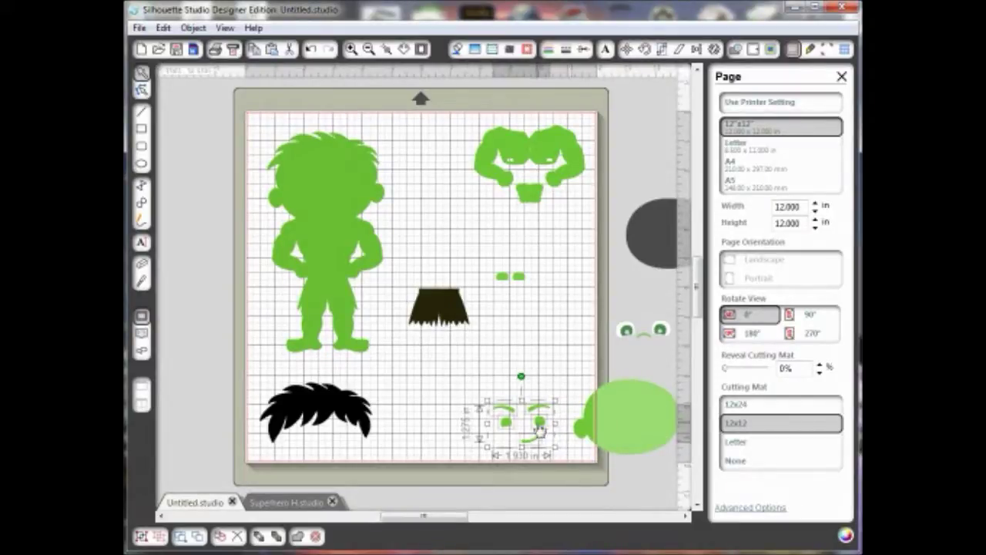
{"action": "left_click_drag", "start_coordinate": [519, 429], "coordinate": [192, 368]}
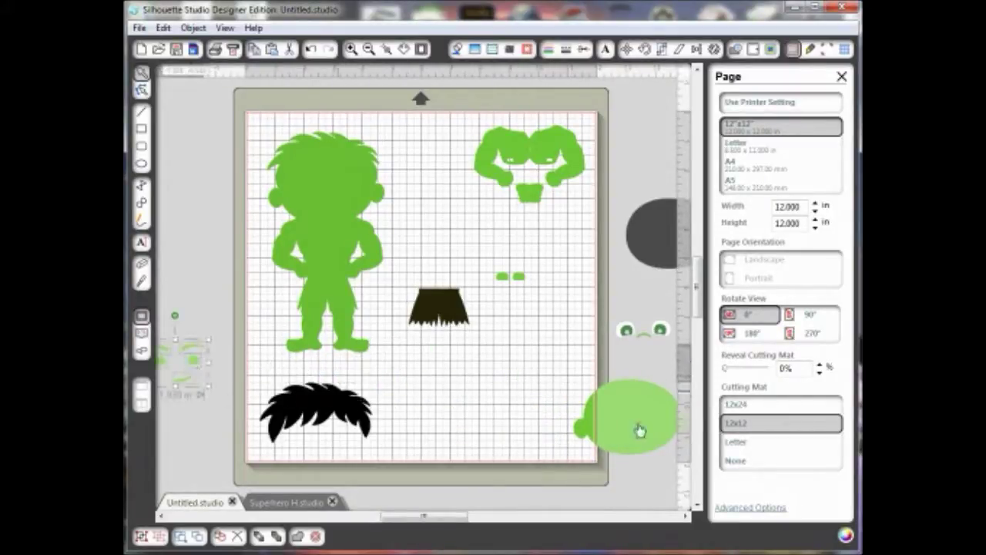
{"action": "left_click_drag", "start_coordinate": [638, 429], "coordinate": [545, 430]}
{"action": "key", "text": "Escape"}
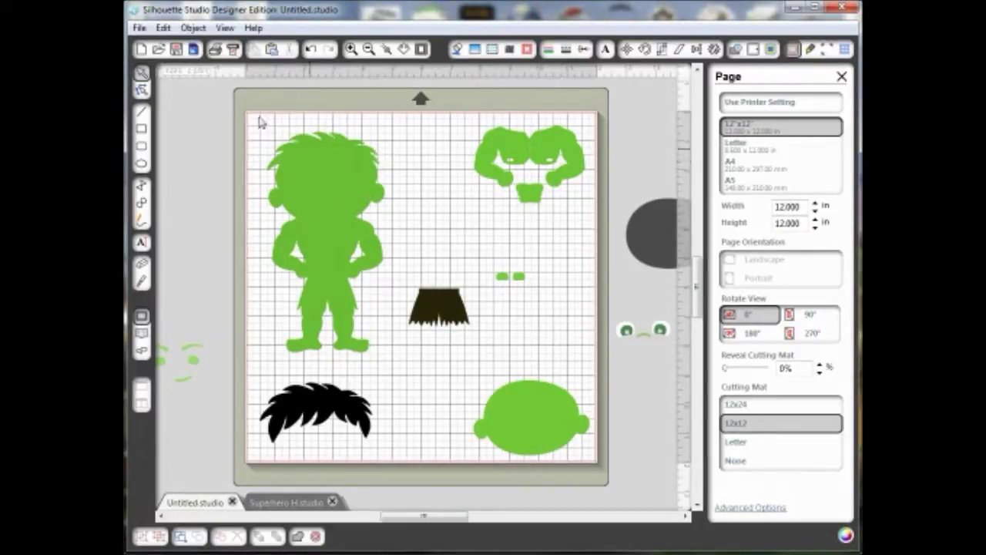
Apply the Cut style to all the pieces lying on the page
{"action": "left_click_drag", "start_coordinate": [228, 88], "coordinate": [632, 490]}
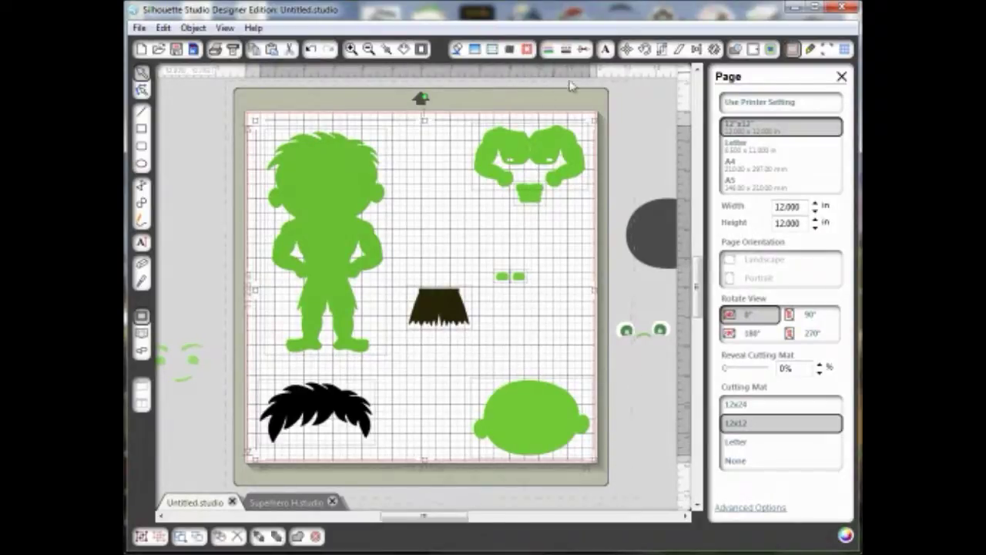
{"action": "left_click", "coordinate": [584, 50]}
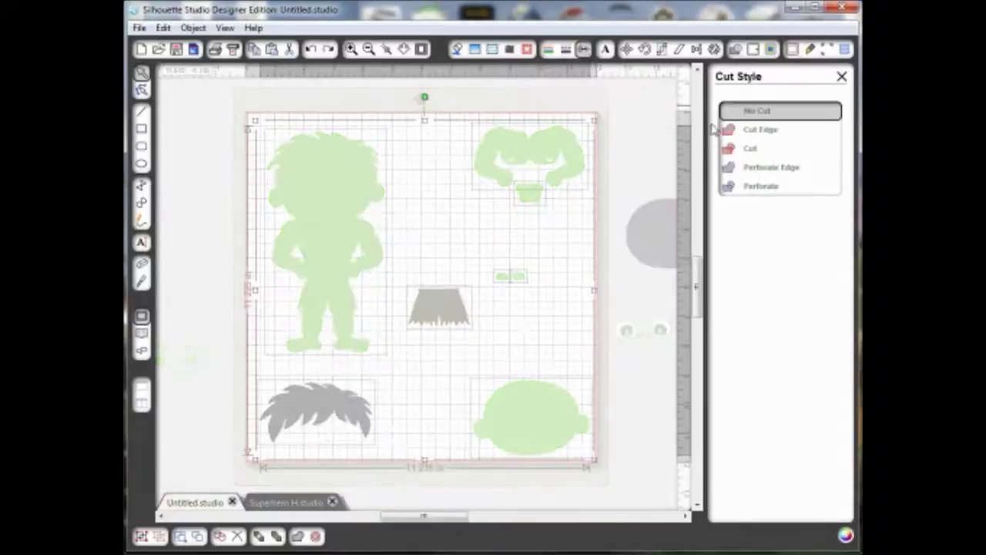
{"action": "left_click", "coordinate": [751, 150]}
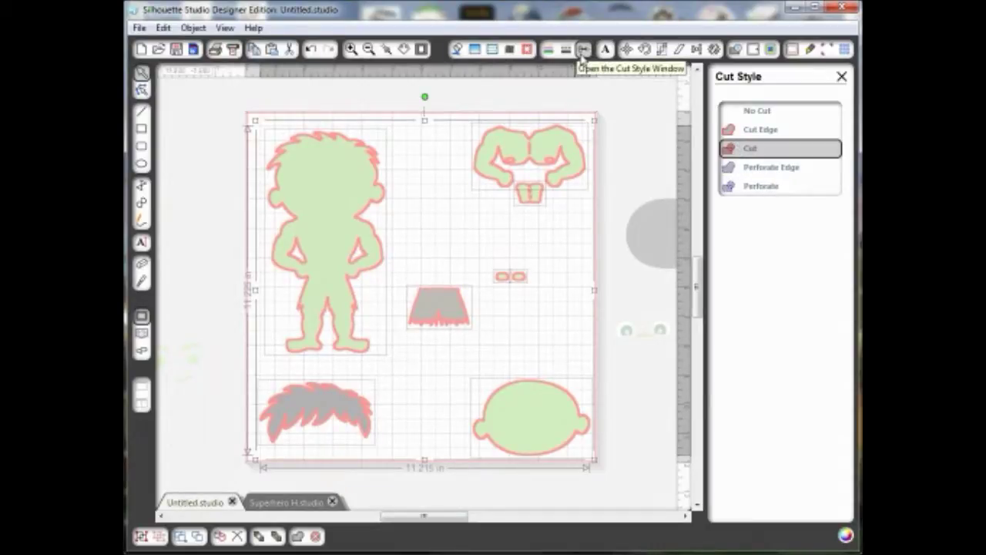
{"action": "left_click", "coordinate": [760, 113]}
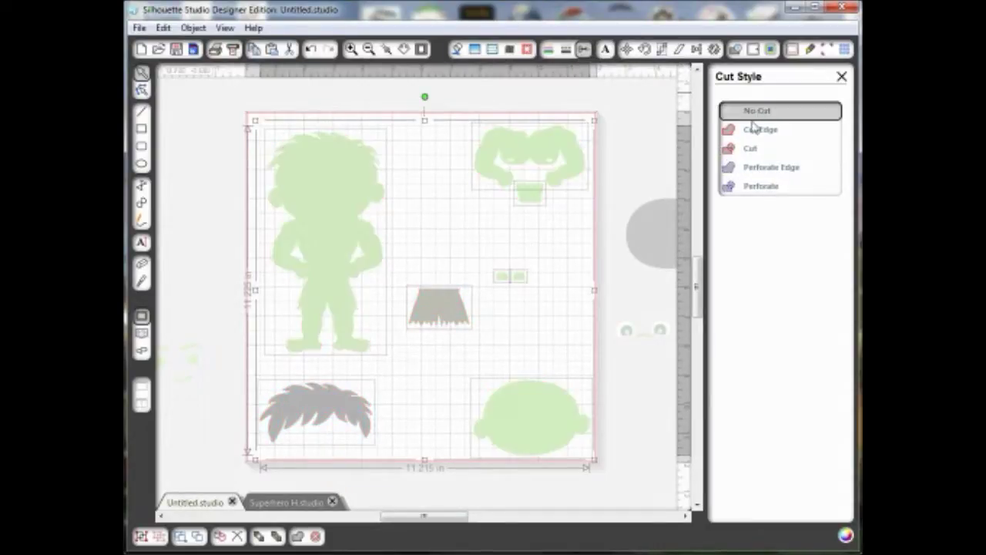
{"action": "left_click", "coordinate": [751, 148]}
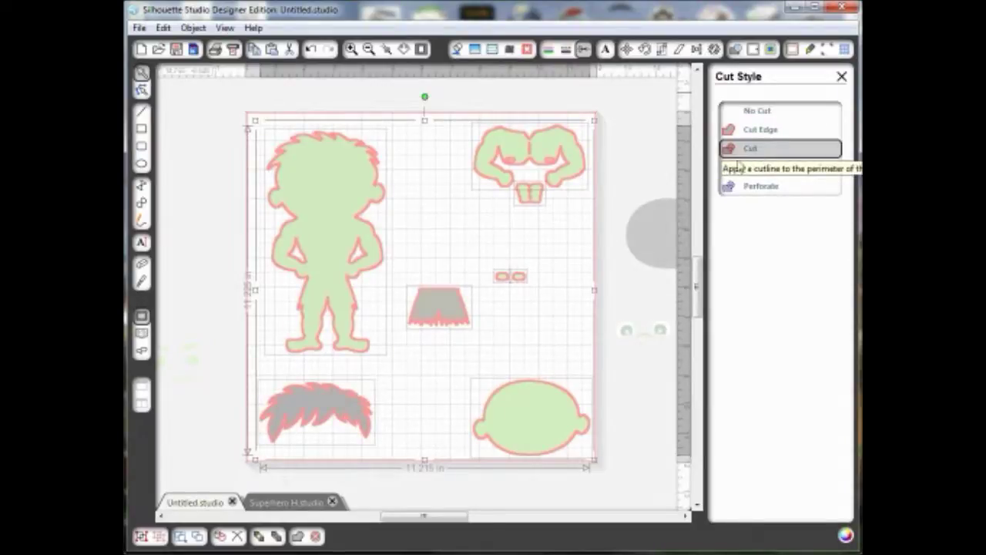